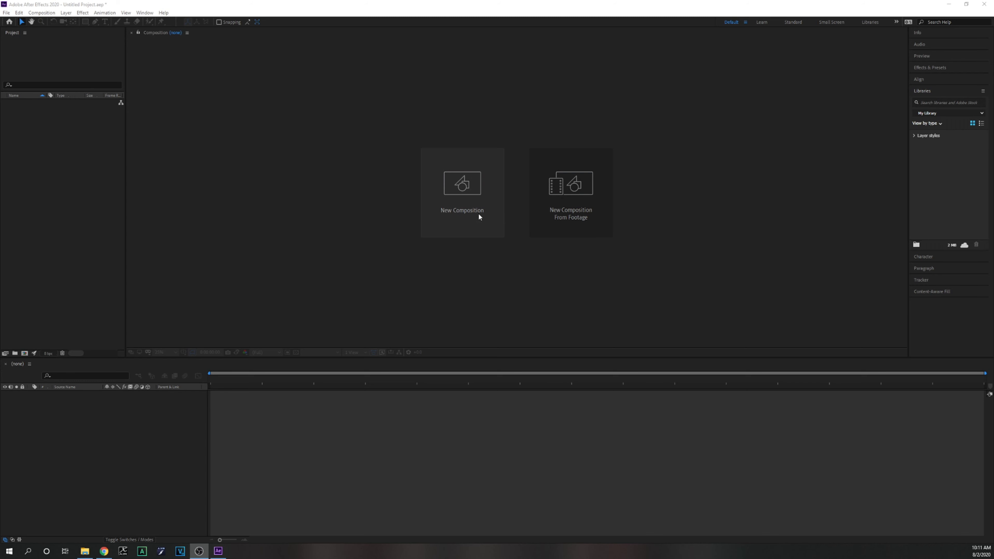
- Create a new composition named Comp 1 with the UHD 4K 29.97 preset
{"action": "left_click", "coordinate": [479, 214]}
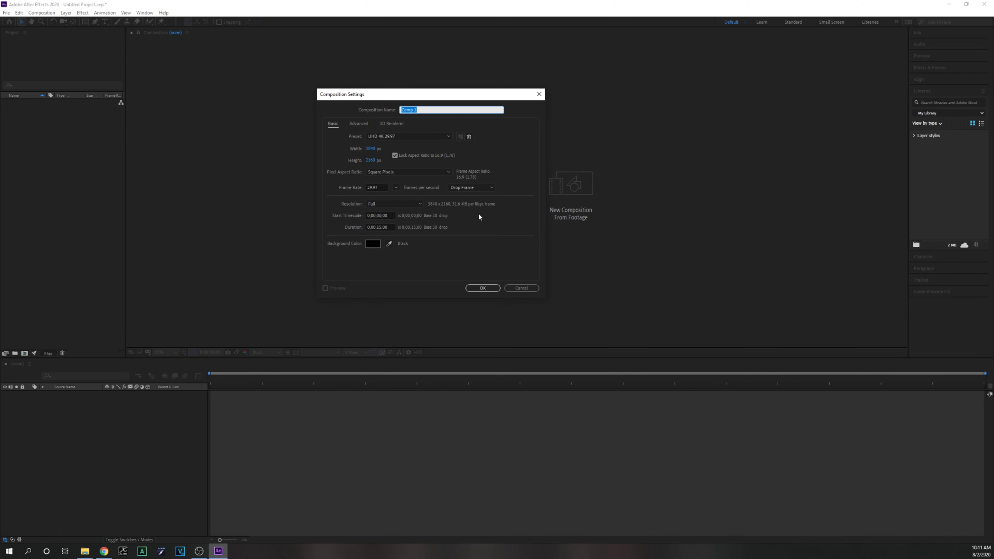
{"action": "left_click", "coordinate": [408, 135]}
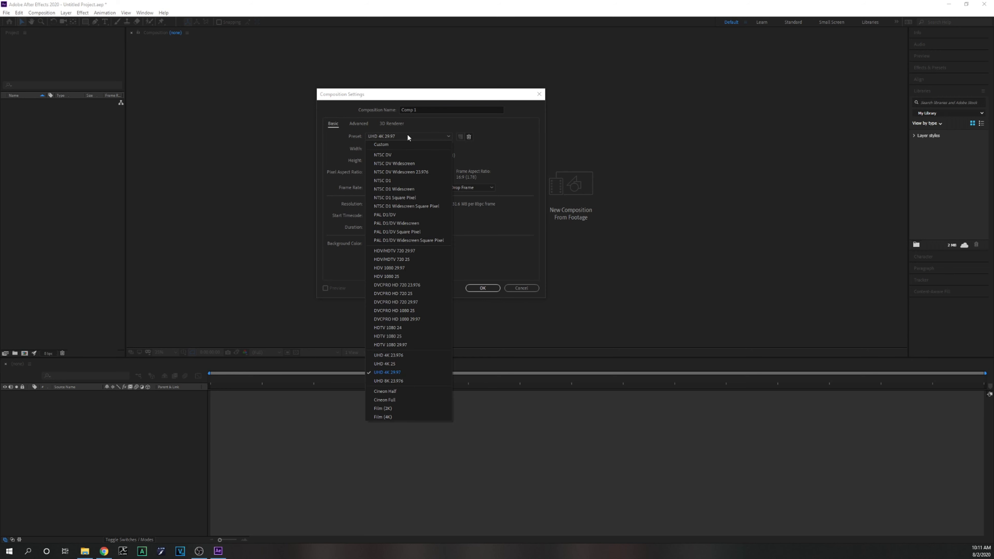
{"action": "left_click", "coordinate": [407, 374]}
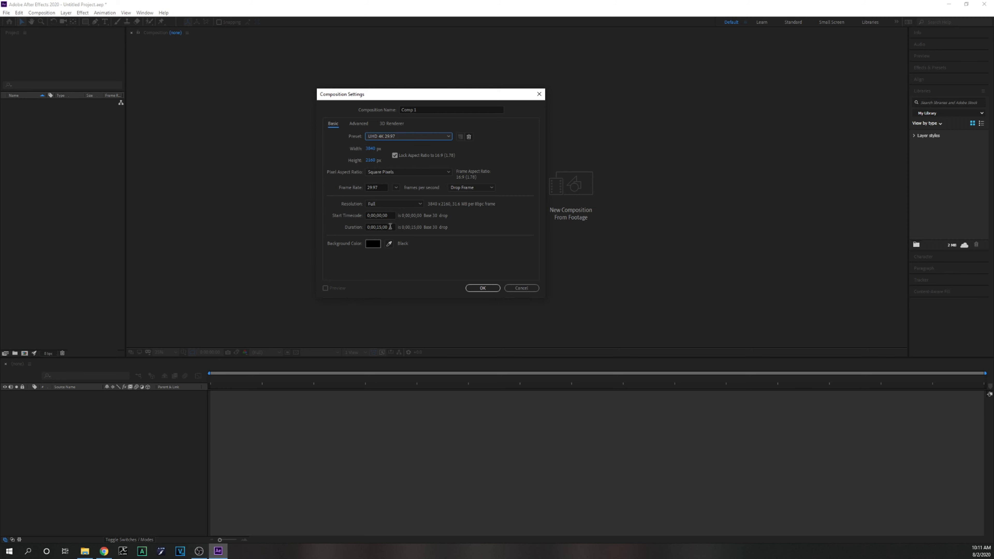
{"action": "left_click", "coordinate": [482, 288]}
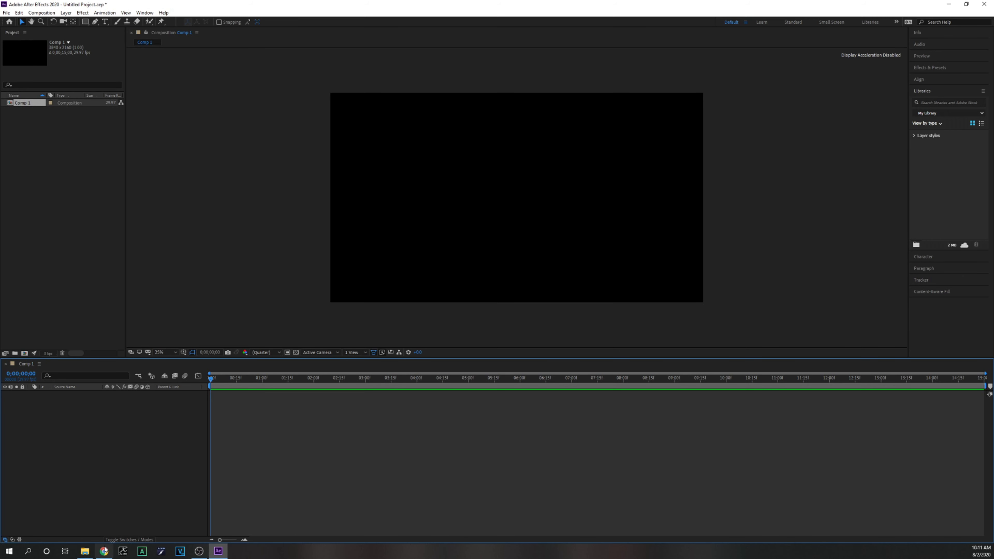
- Import DR Love.png from the Cincinnati Vampires folder and add it to the Comp 1 timeline as a layer
{"action": "left_click", "coordinate": [85, 551]}
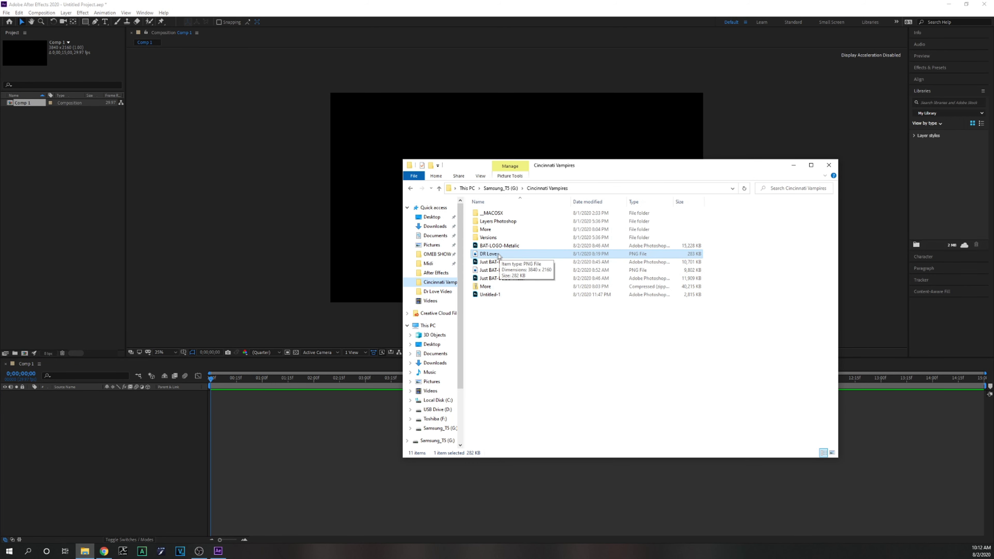
{"action": "left_click_drag", "start_coordinate": [500, 256], "coordinate": [61, 219]}
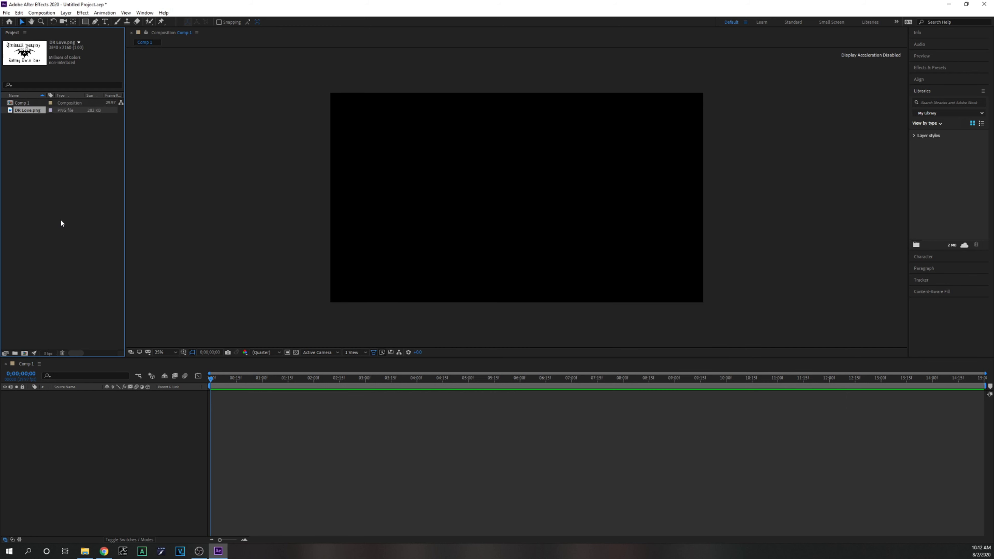
{"action": "left_click_drag", "start_coordinate": [29, 111], "coordinate": [56, 449]}
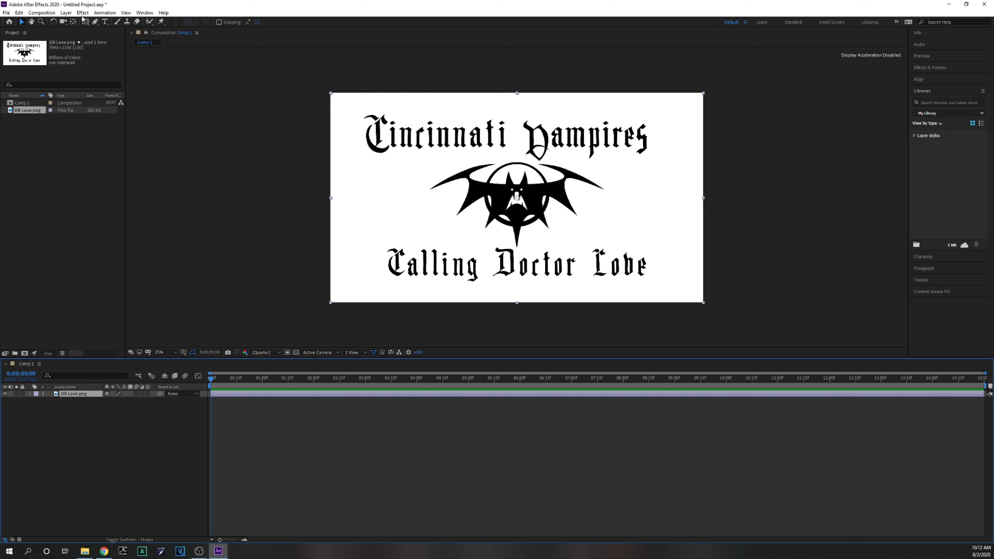
- Open Auto-trace for the DR Love.png layer and preview the trace with the Alpha channel
{"action": "left_click", "coordinate": [67, 13]}
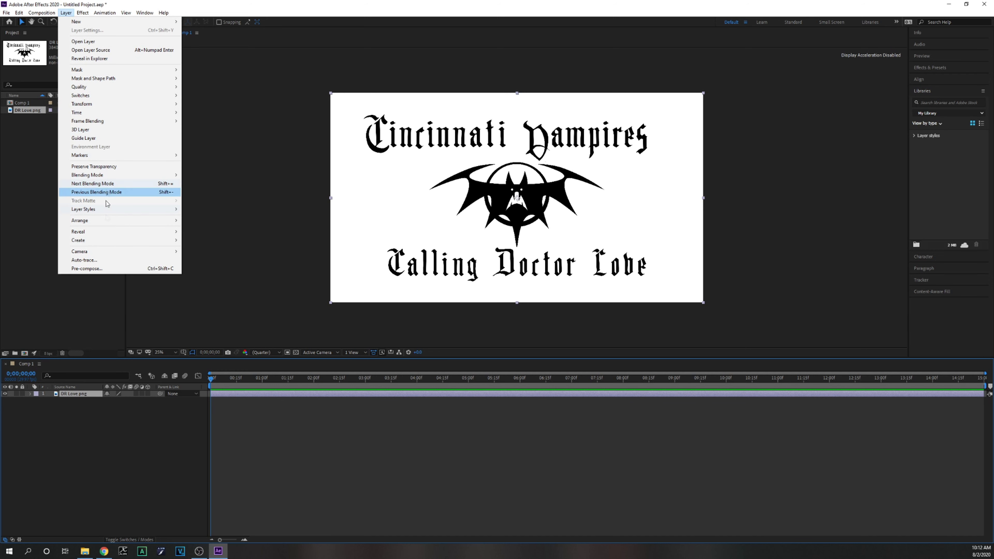
{"action": "left_click", "coordinate": [96, 264]}
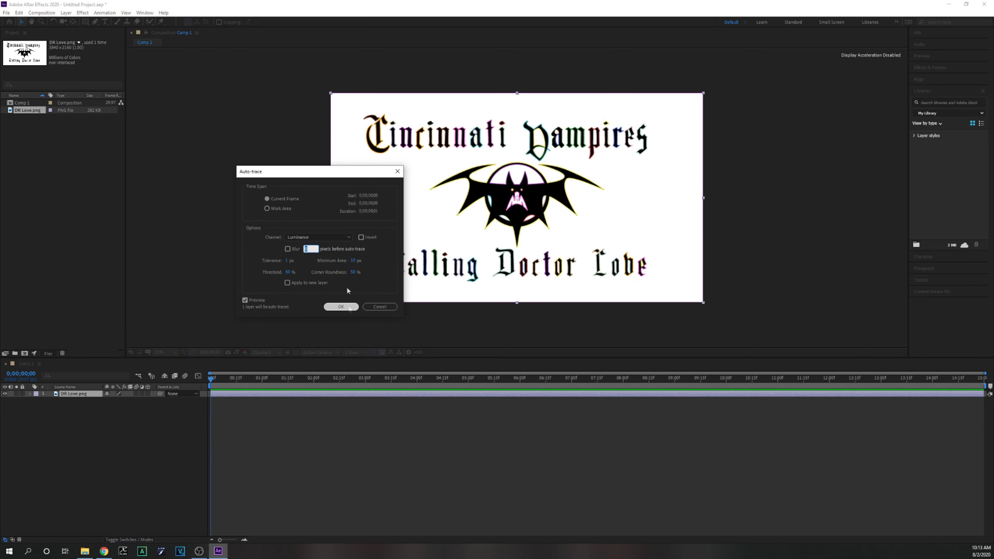
{"action": "left_click", "coordinate": [346, 238]}
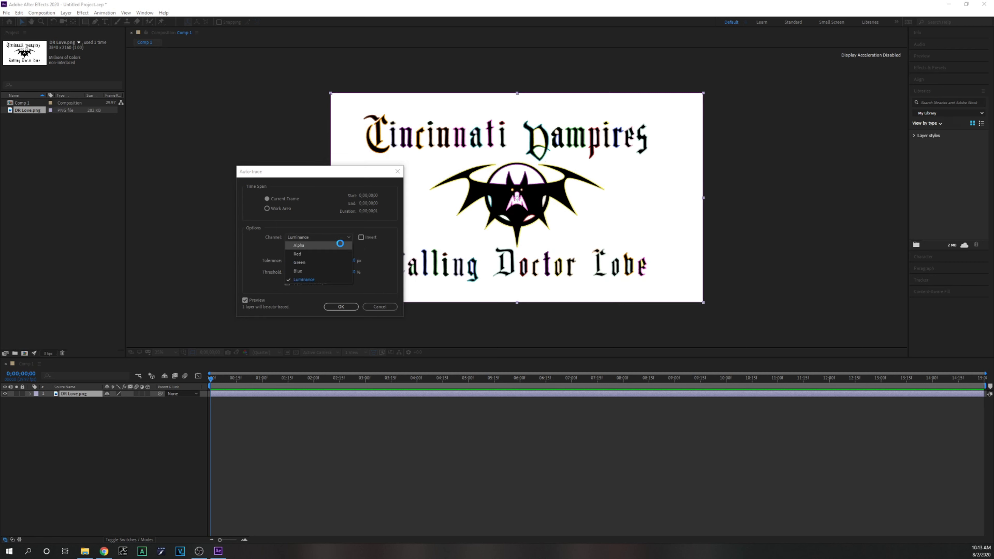
{"action": "left_click", "coordinate": [341, 246]}
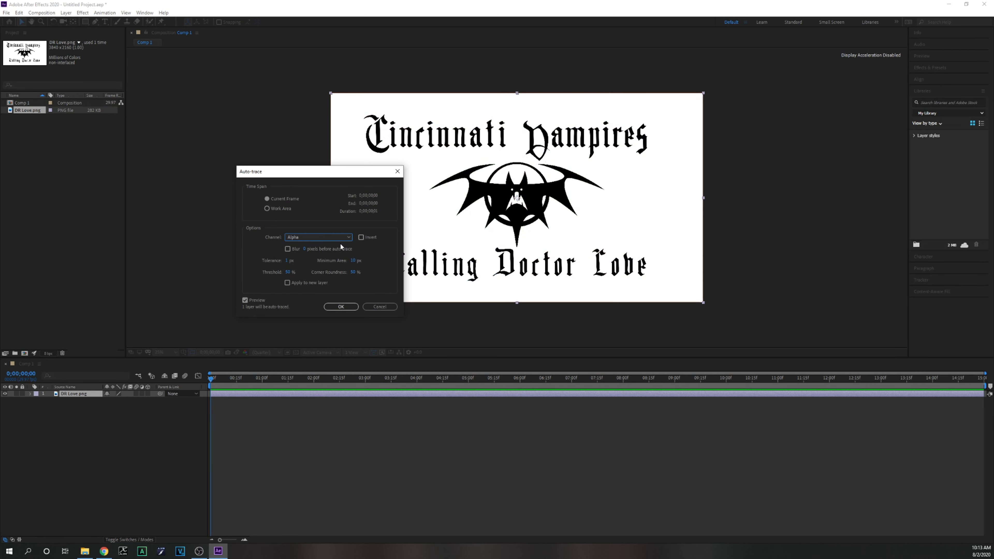
{"action": "left_click_drag", "start_coordinate": [328, 172], "coordinate": [254, 172]}
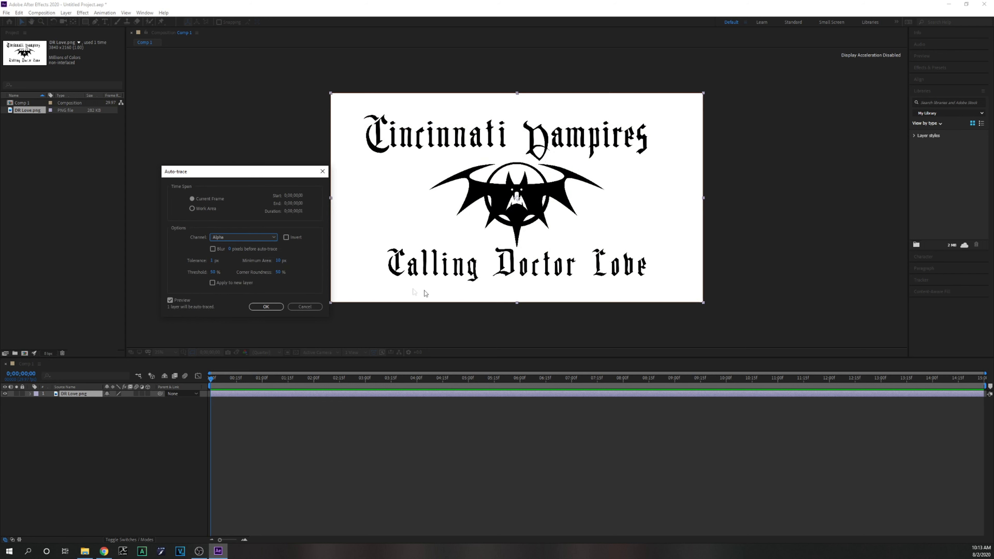
- Set the Auto-trace channel to Luminance and apply the trace to the logo layer
{"action": "left_click", "coordinate": [230, 237]}
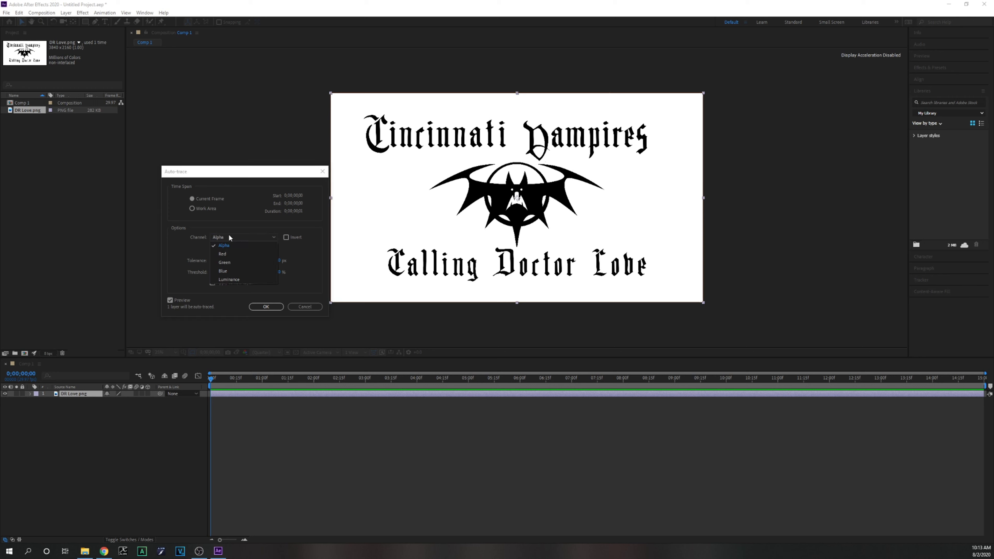
{"action": "left_click", "coordinate": [242, 278]}
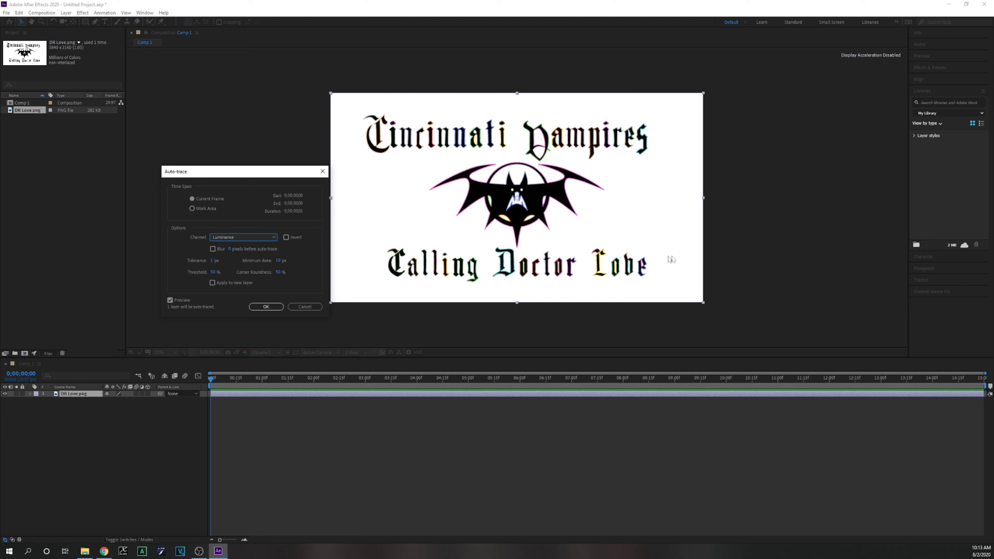
{"action": "left_click", "coordinate": [254, 237]}
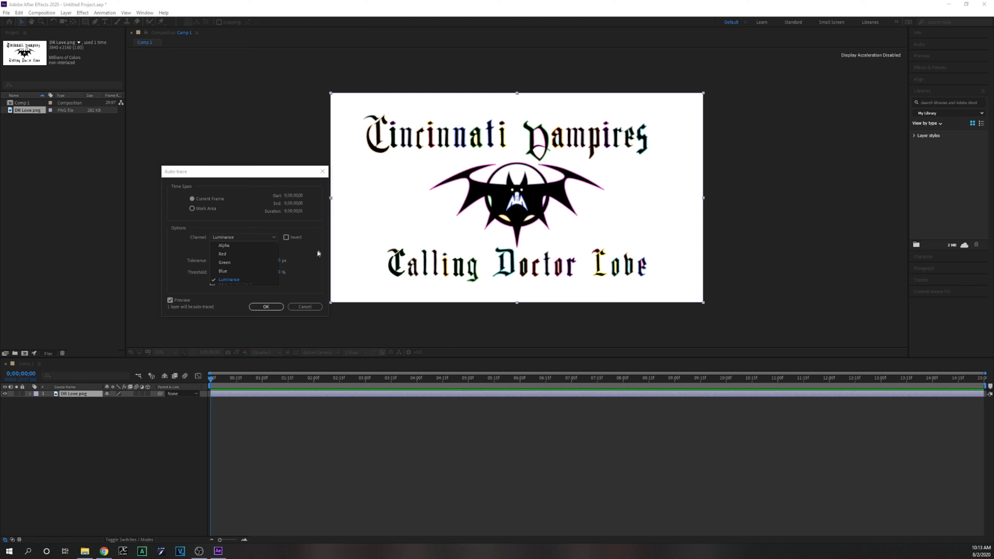
{"action": "left_click", "coordinate": [229, 279]}
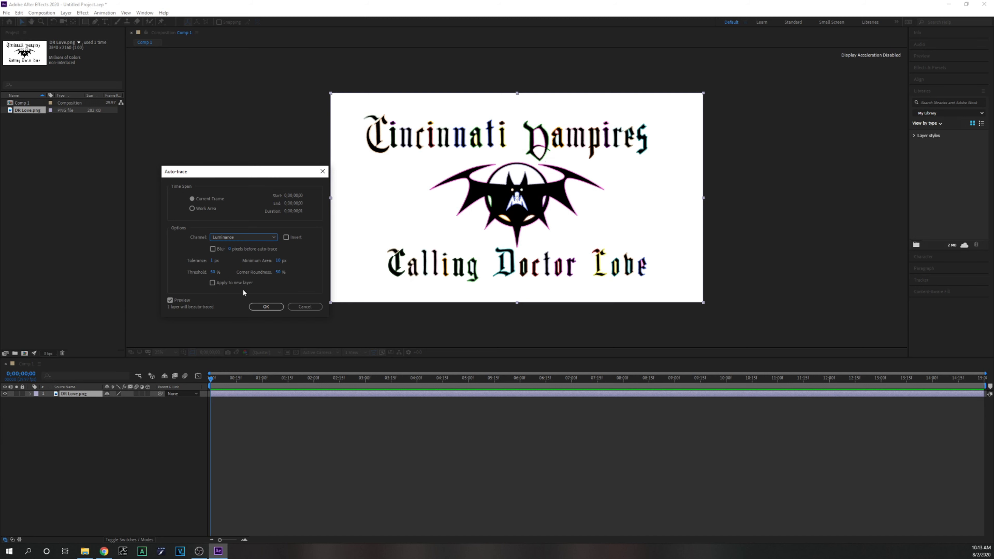
{"action": "left_click", "coordinate": [266, 307]}
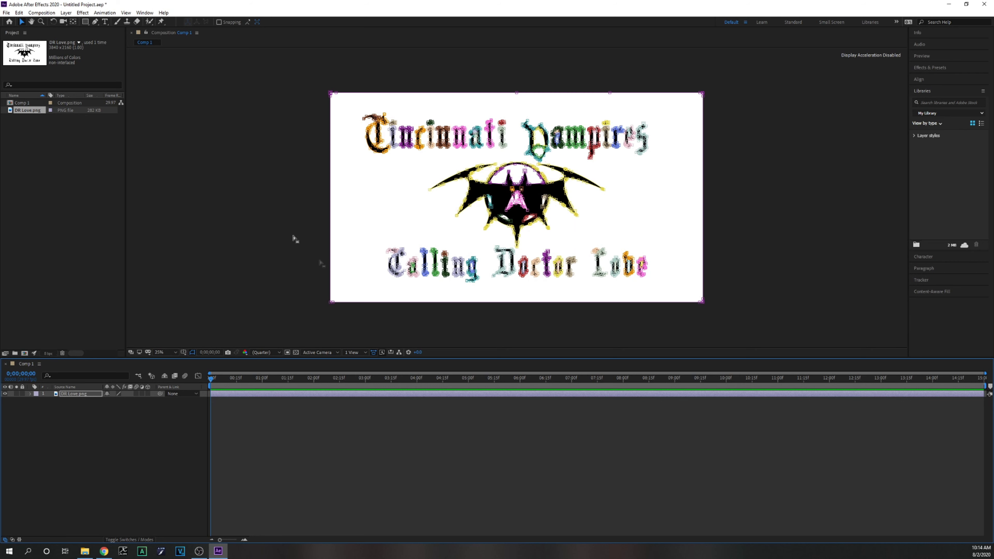
- Search the effects for "saber" and apply the Video Copilot Saber effect to the DR Love.png layer
{"action": "key", "text": "slash"}
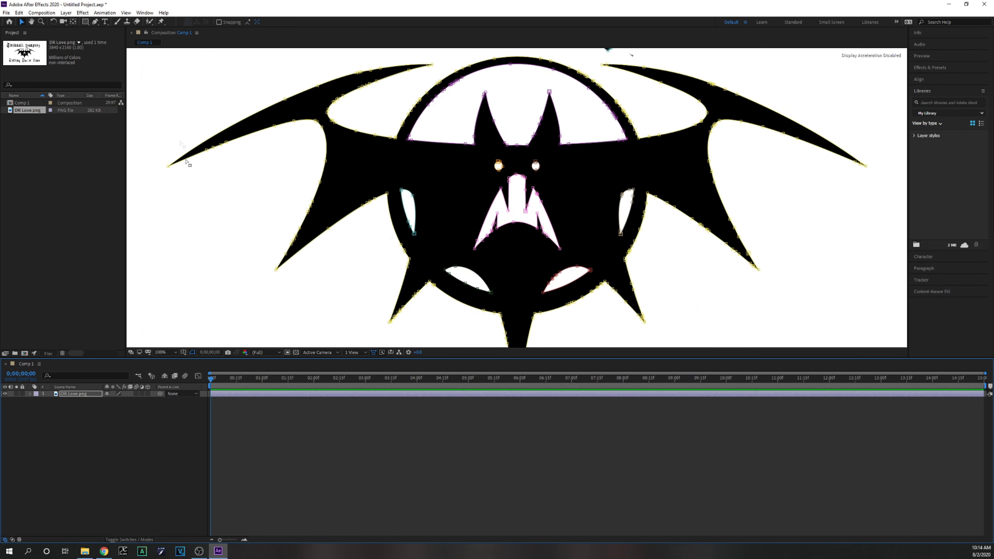
{"action": "key", "text": "comma"}
{"action": "key", "text": "comma"}
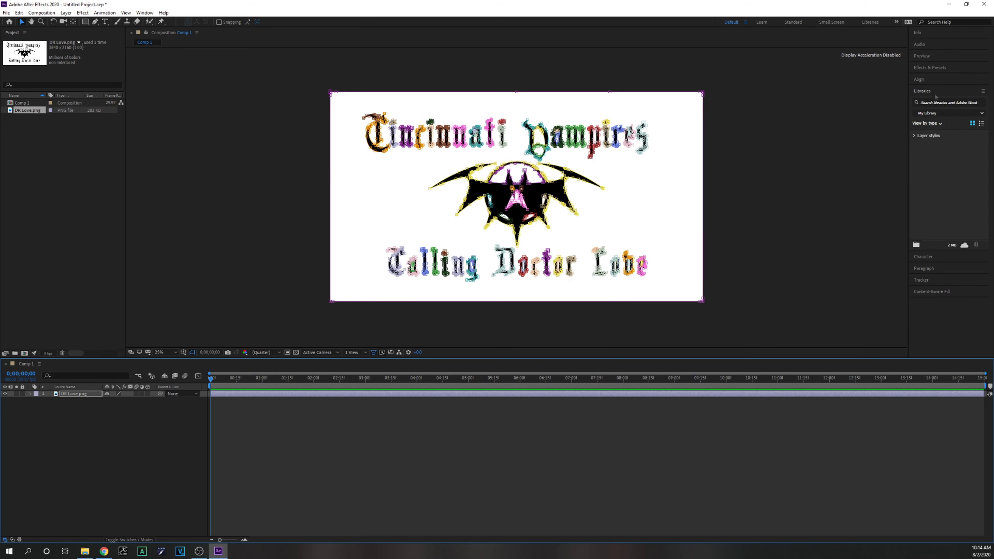
{"action": "left_click", "coordinate": [936, 67]}
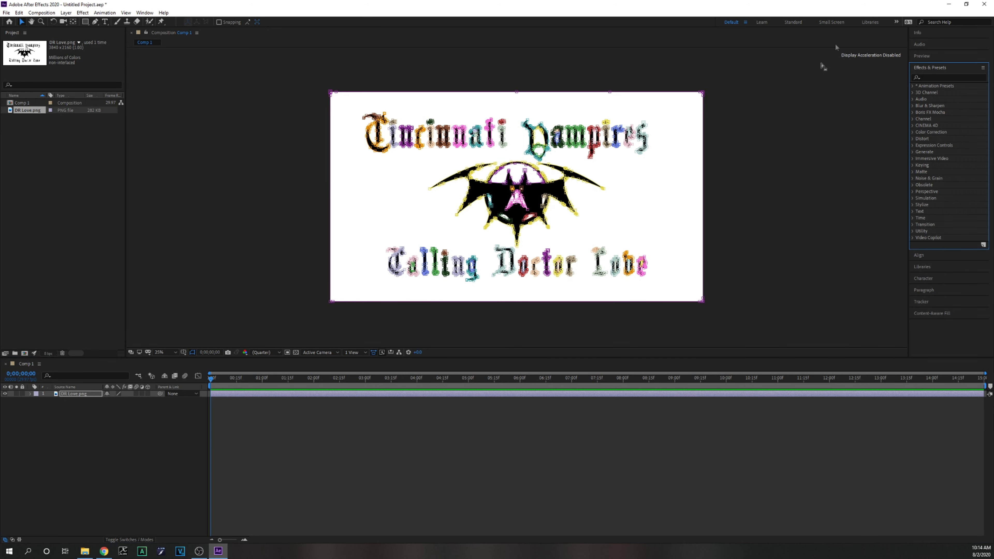
{"action": "left_click", "coordinate": [937, 77]}
{"action": "type", "text": "saber"}
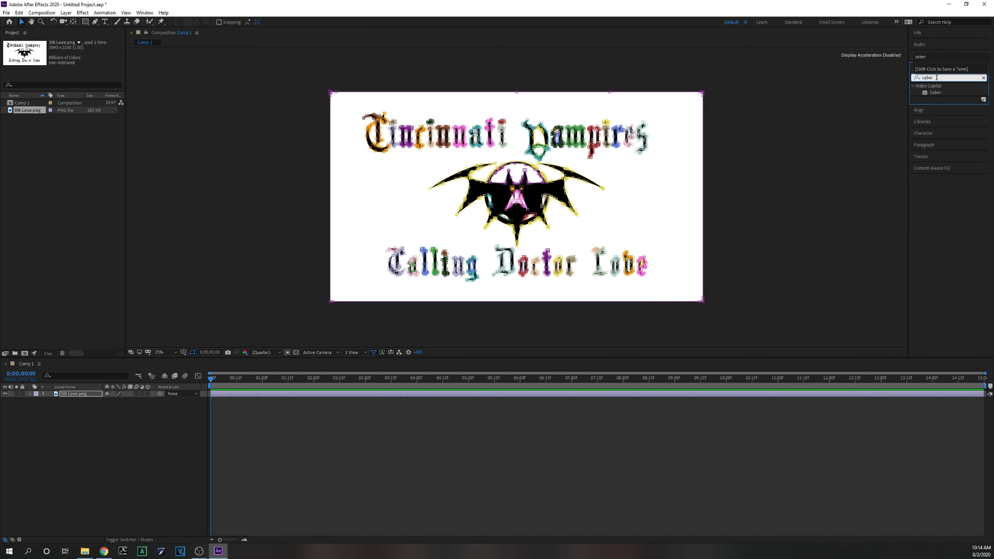
{"action": "left_click", "coordinate": [936, 92]}
{"action": "left_click_drag", "start_coordinate": [936, 92], "coordinate": [418, 397]}
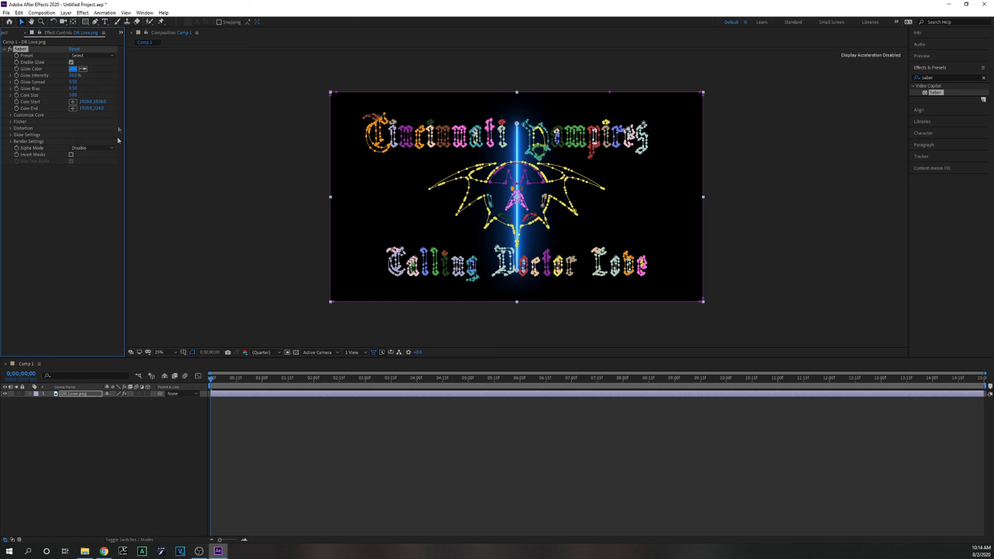
- Set Saber's core type to Layer Masks in the Customize Core settings
{"action": "left_click", "coordinate": [10, 115]}
{"action": "left_click", "coordinate": [93, 121]}
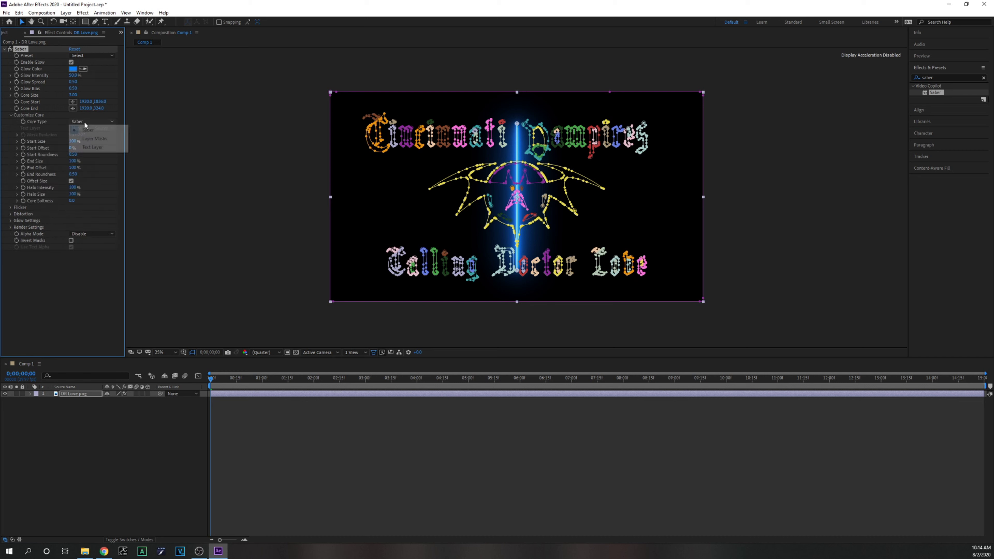
{"action": "left_click", "coordinate": [94, 138]}
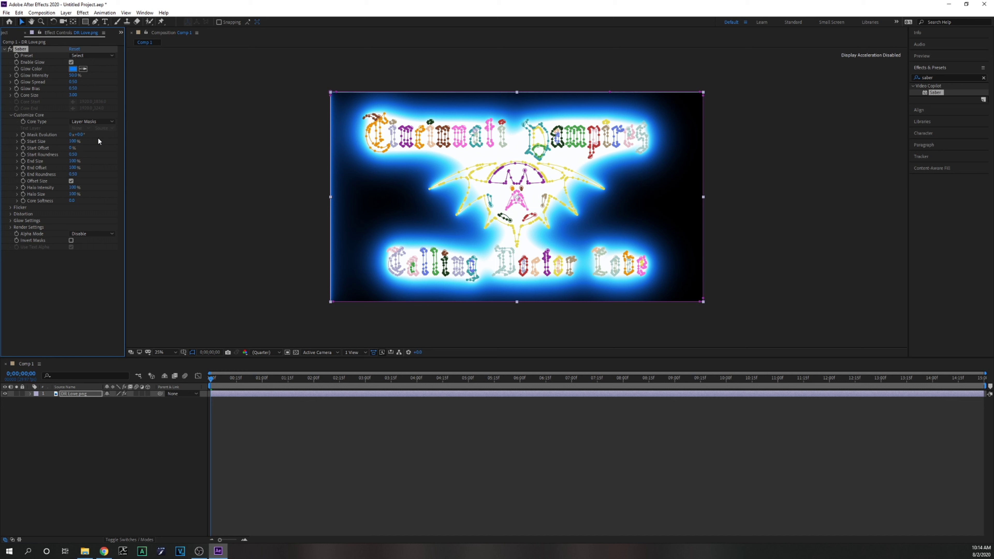
- Try the Arc Reactor and Burning presets on the Saber effect, and settle on the Cellular preset
{"action": "left_click", "coordinate": [88, 57]}
{"action": "left_click", "coordinate": [94, 88]}
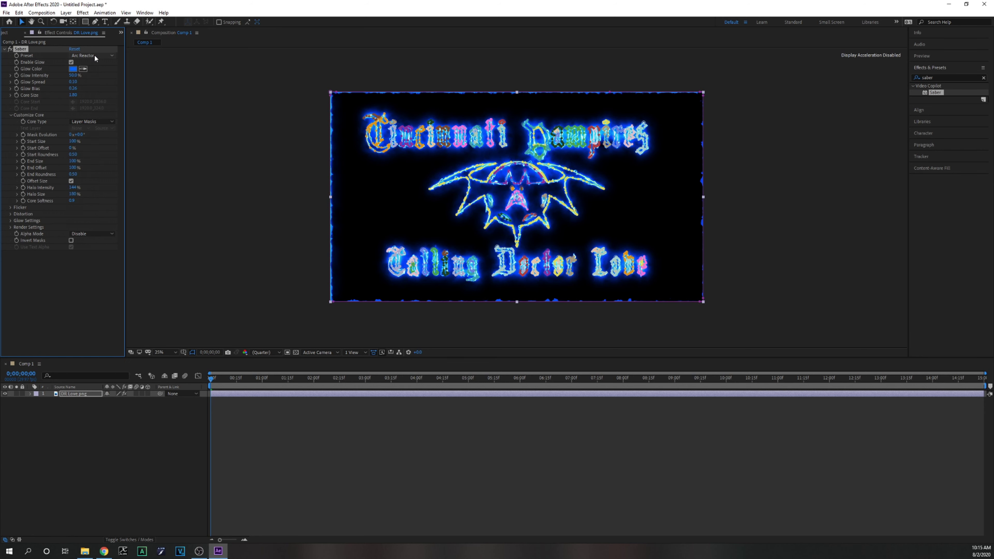
{"action": "left_click", "coordinate": [95, 57]}
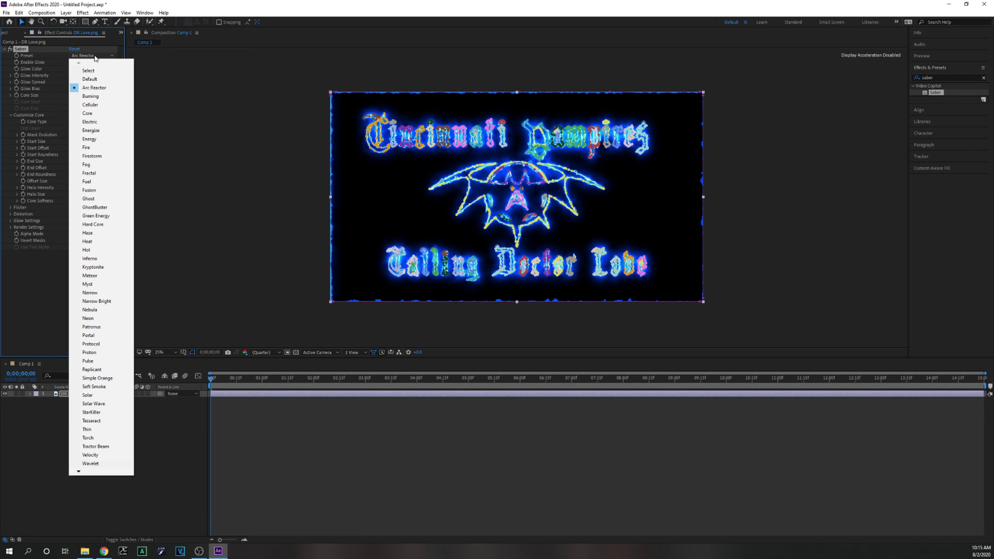
{"action": "left_click", "coordinate": [90, 97]}
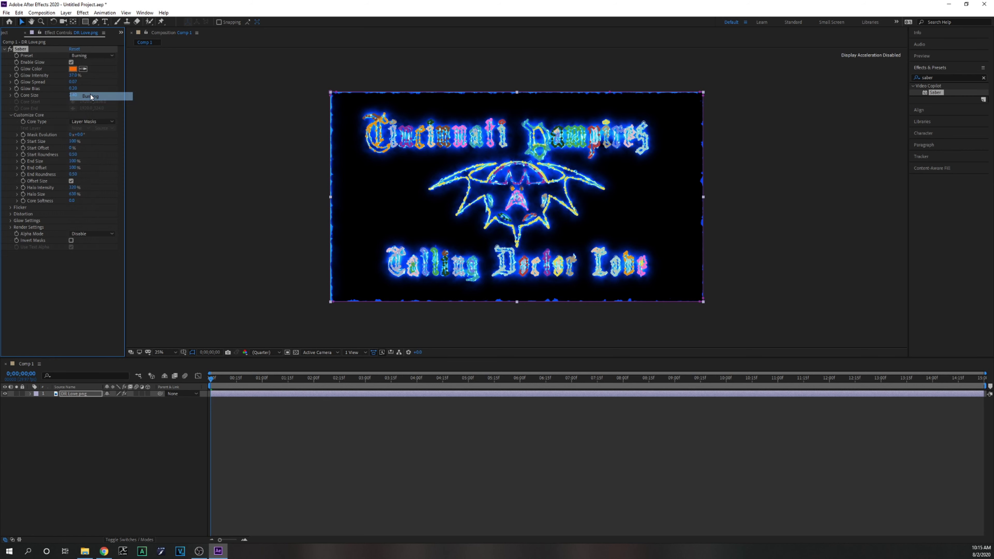
{"action": "left_click", "coordinate": [86, 56]}
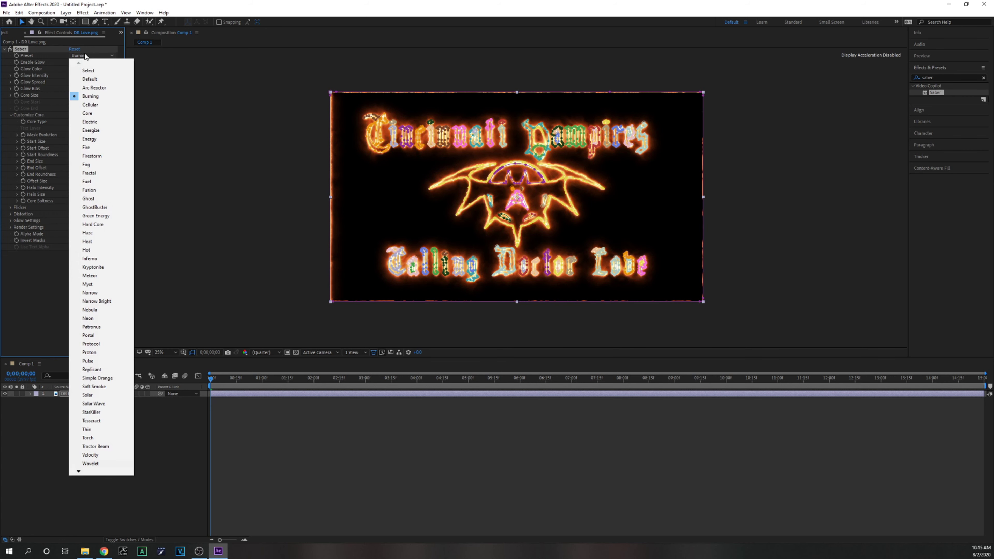
{"action": "left_click", "coordinate": [88, 103]}
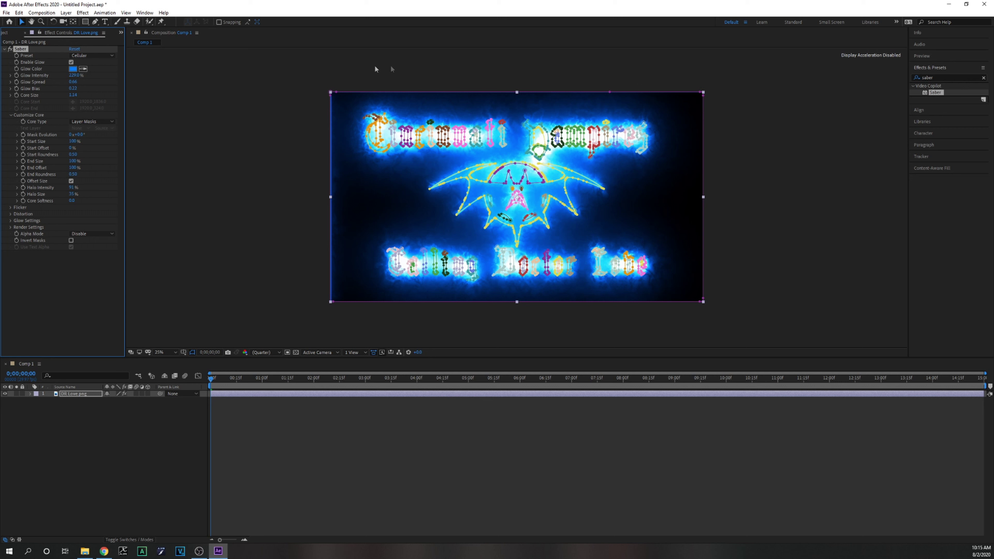
- Delete the traced border mask around the frame edge point by point, and undo the deletion of the logo layer
{"action": "left_click", "coordinate": [330, 94]}
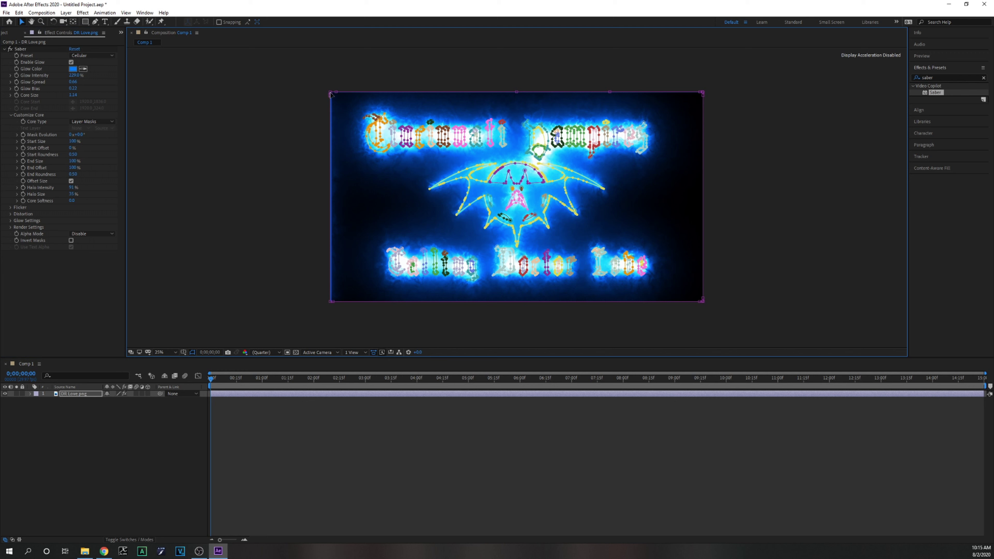
{"action": "key", "text": "Delete"}
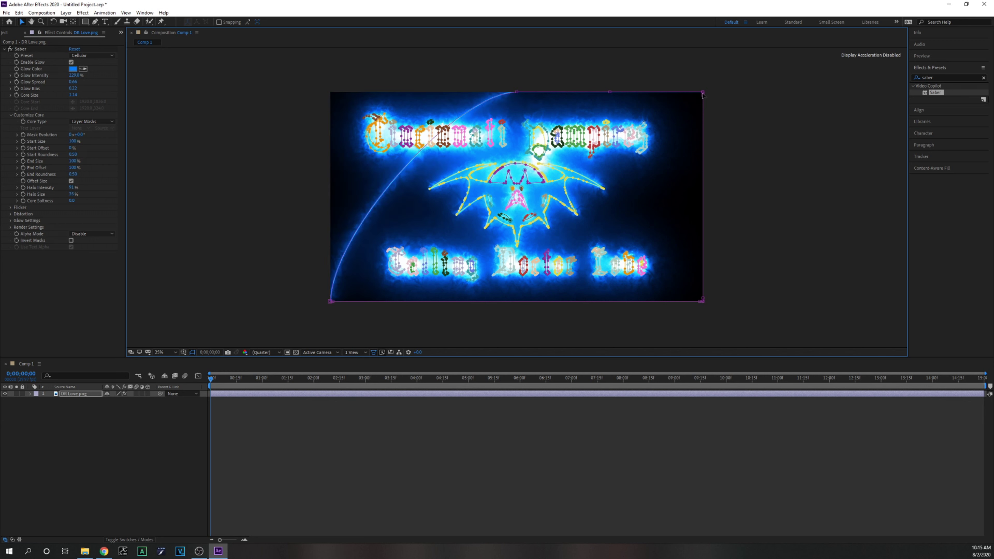
{"action": "left_click", "coordinate": [703, 93]}
{"action": "key", "text": "Delete"}
{"action": "left_click", "coordinate": [610, 93]}
{"action": "key", "text": "Delete"}
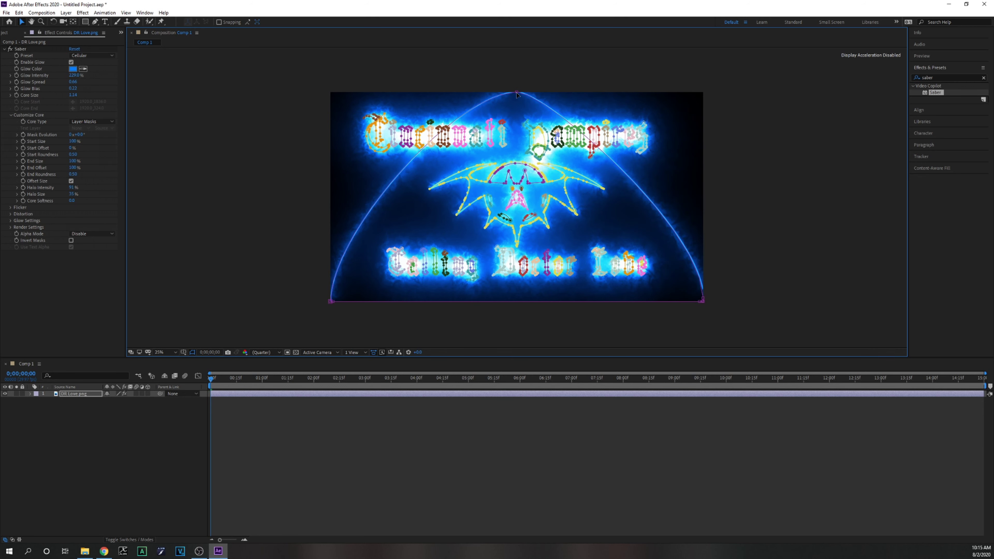
{"action": "key", "text": "Delete"}
{"action": "key", "text": "Delete"}
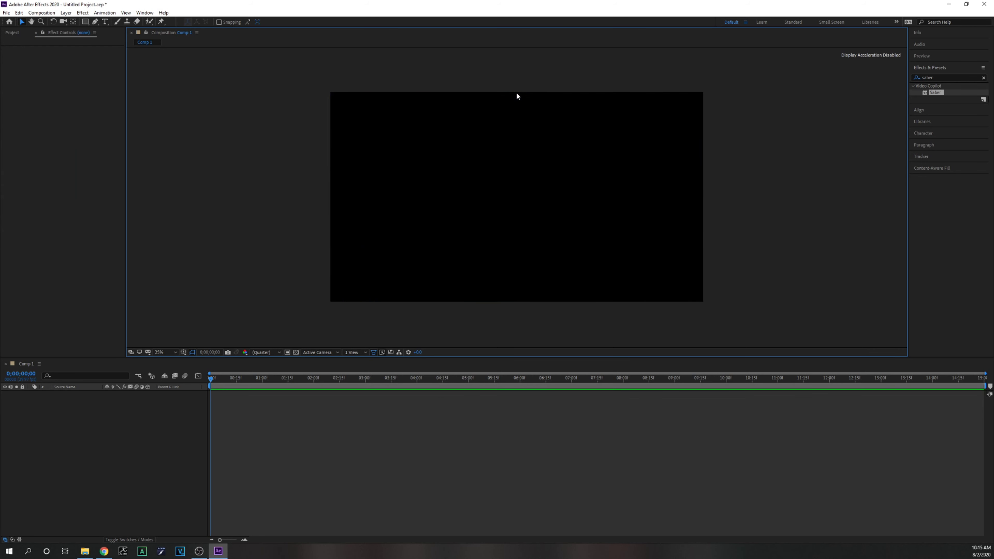
{"action": "key", "text": "ctrl+z"}
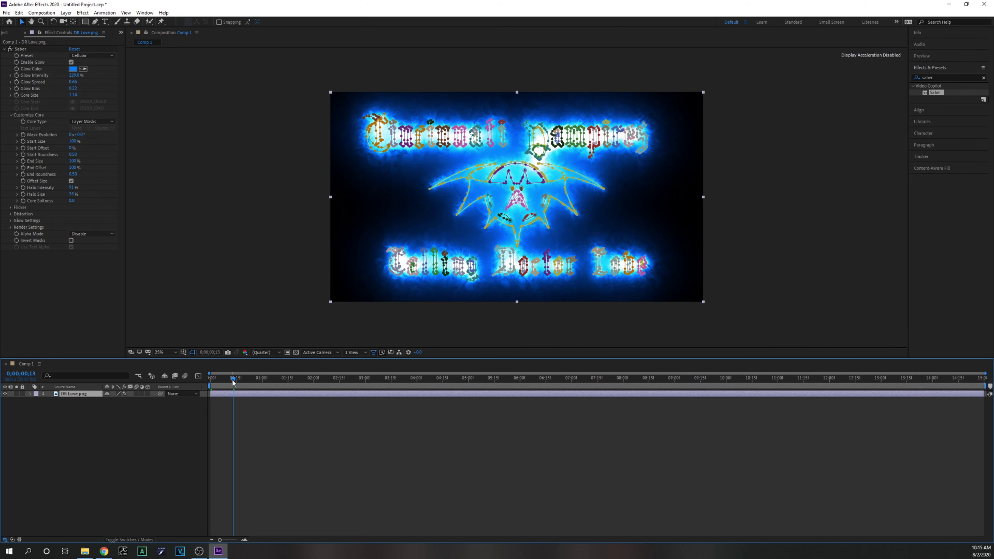
- Preview the Cellular glow animation from the first frame, and return to the start of the composition
{"action": "left_click", "coordinate": [213, 380]}
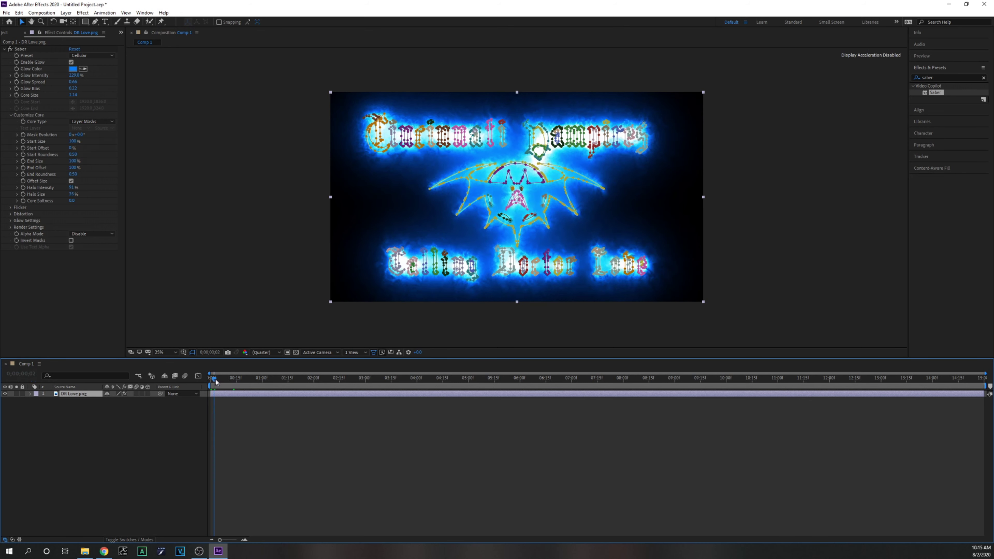
{"action": "key", "text": "Home"}
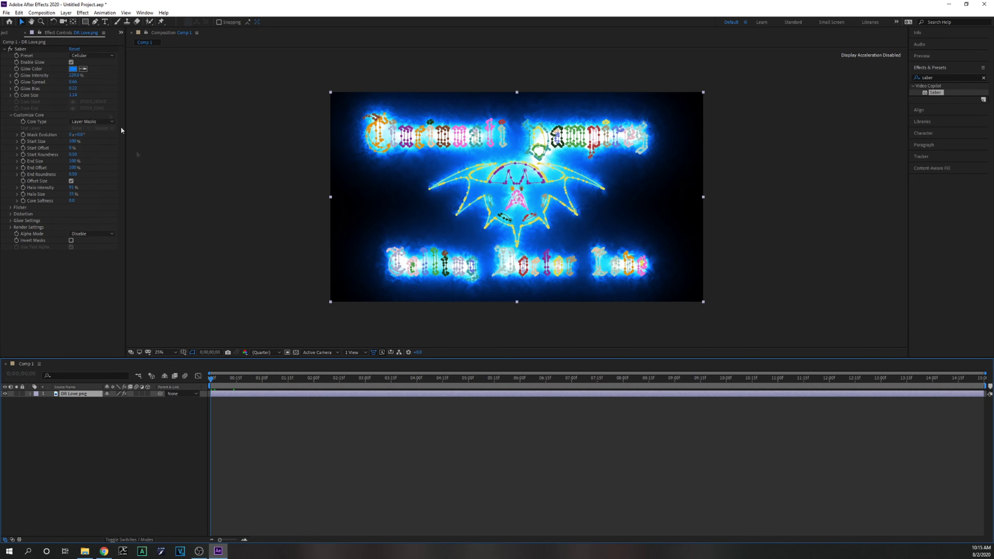
{"action": "key", "text": "space"}
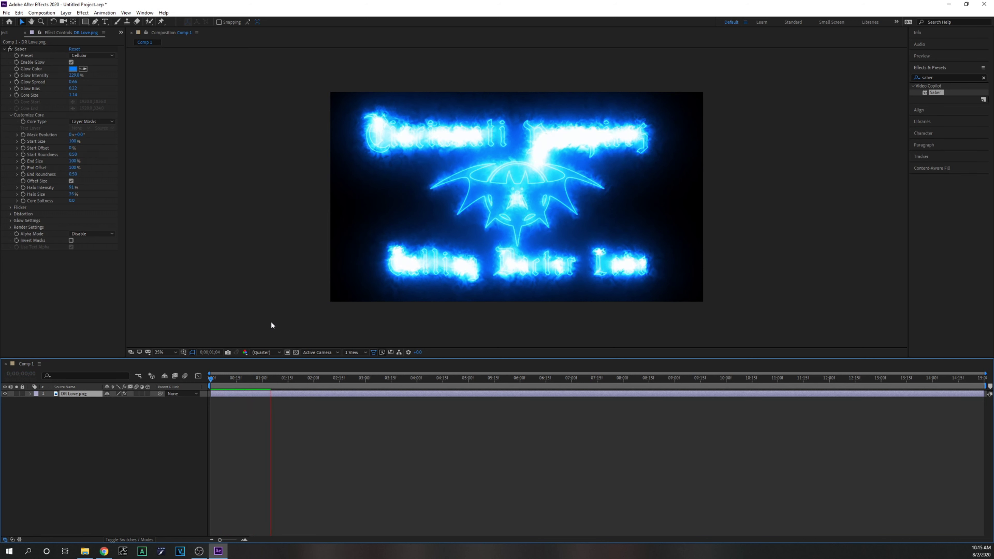
{"action": "key", "text": "space"}
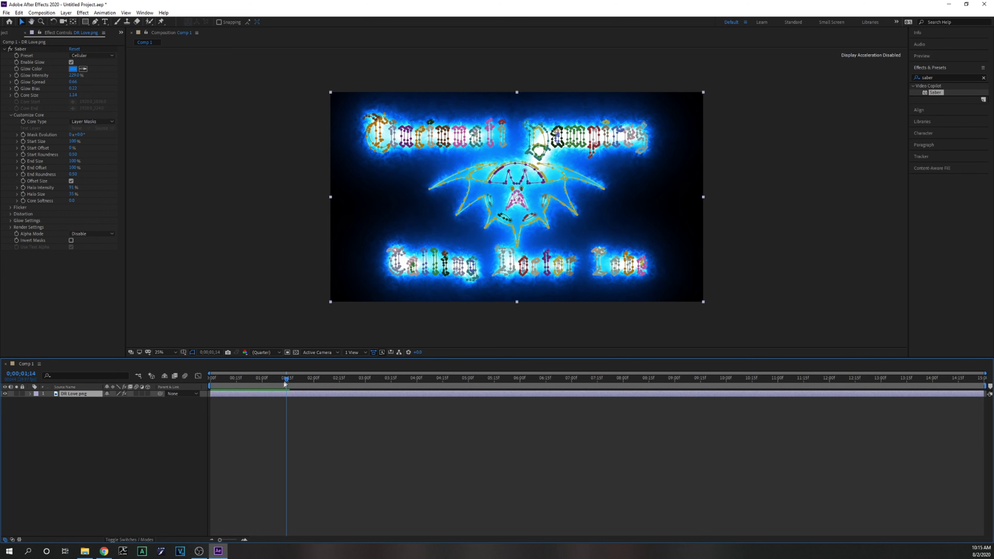
{"action": "key", "text": "Home"}
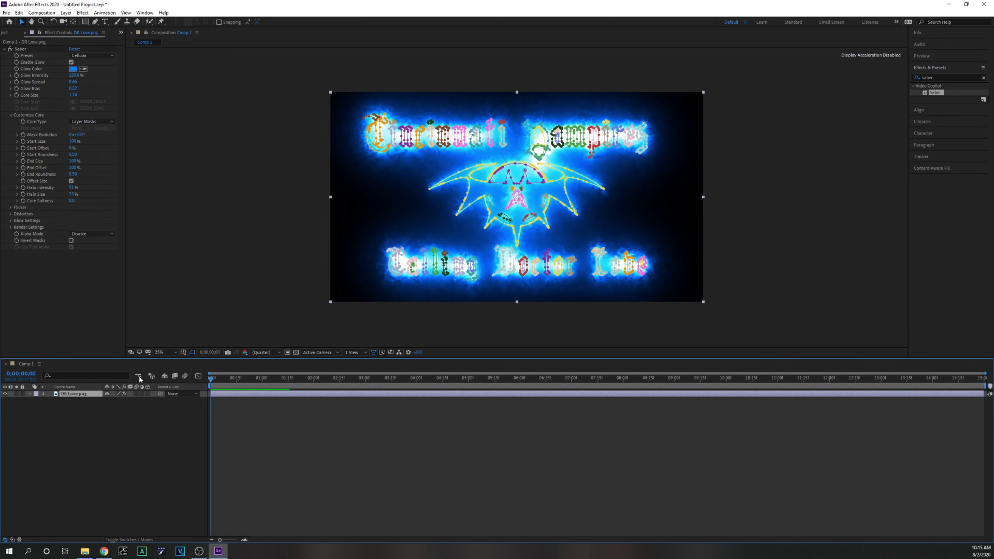
- Try Saber's Fire preset on the logo layer and preview the burning animation
{"action": "left_click", "coordinate": [112, 56]}
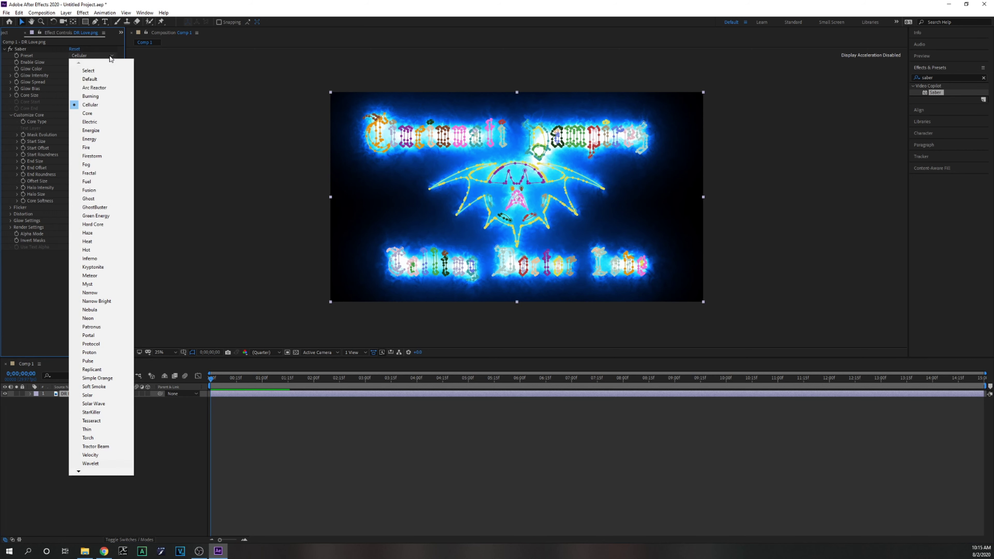
{"action": "left_click", "coordinate": [89, 148]}
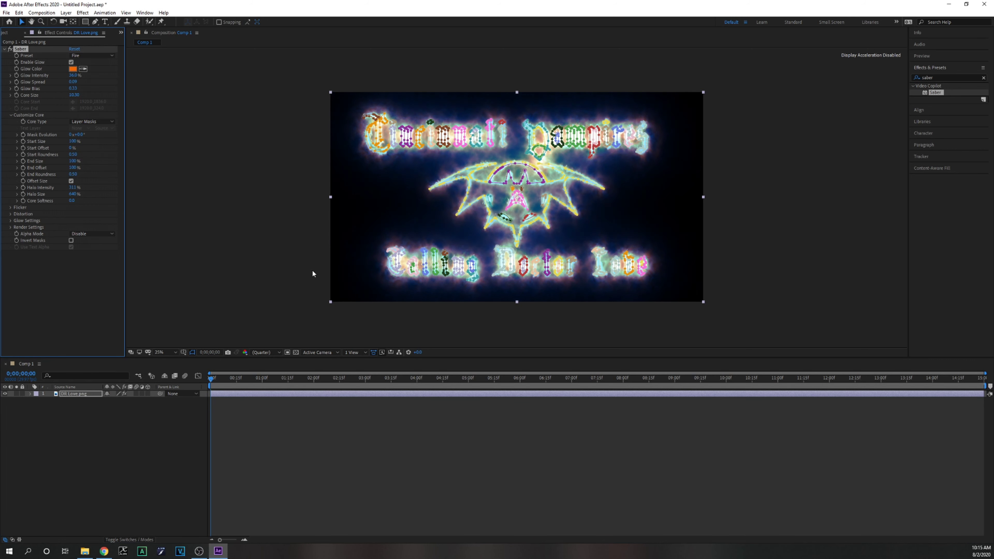
{"action": "key", "text": "space"}
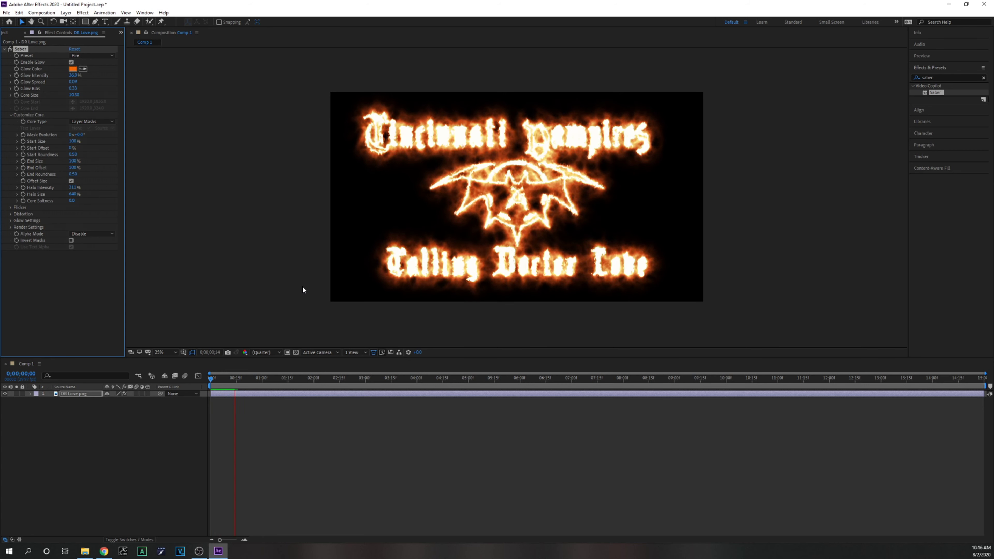
{"action": "key", "text": "space"}
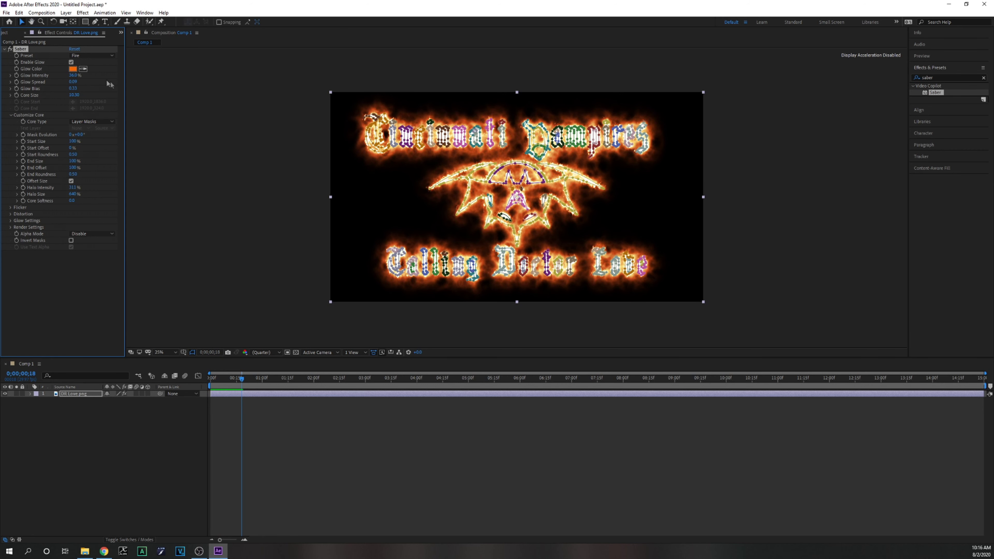
- Switch the Saber preset to Burning and preview the result
{"action": "left_click", "coordinate": [84, 56]}
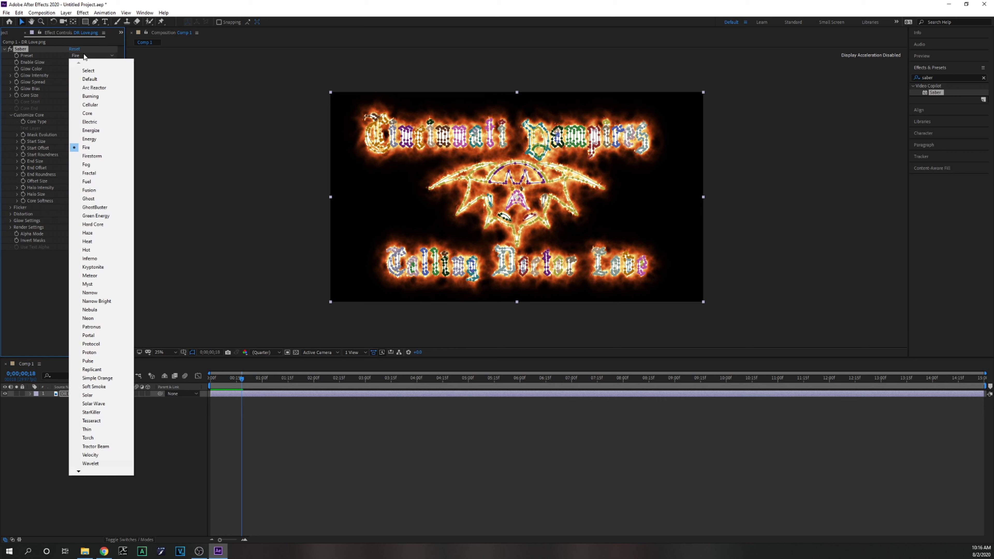
{"action": "left_click", "coordinate": [91, 96]}
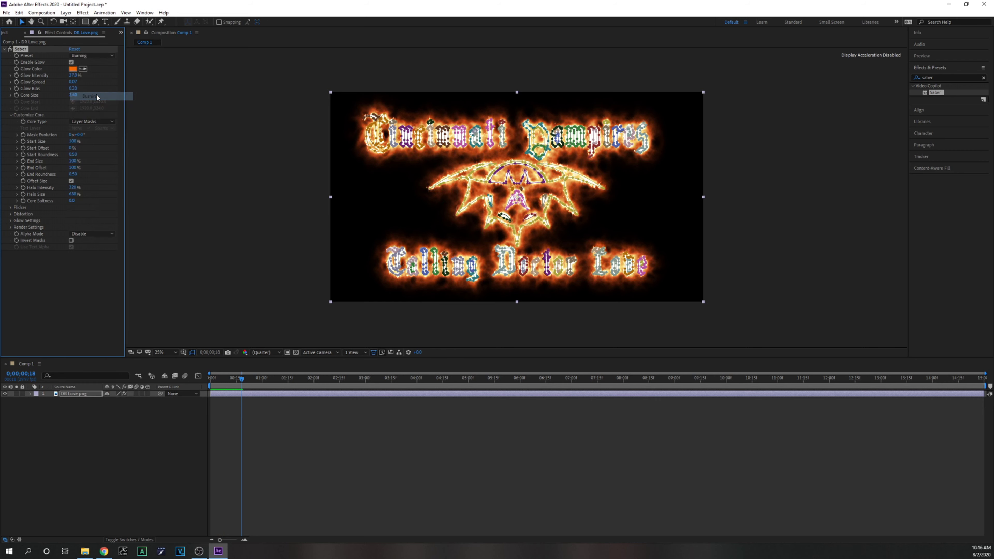
{"action": "left_click", "coordinate": [253, 280]}
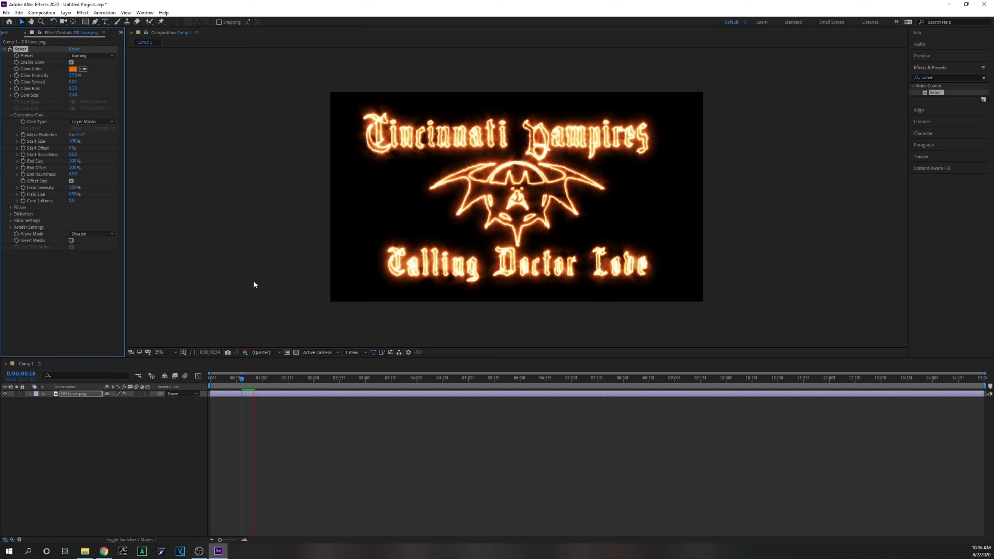
- Try a Saber glow intensity of 50%, and reduce it again for a softer glow
{"action": "left_click", "coordinate": [74, 76]}
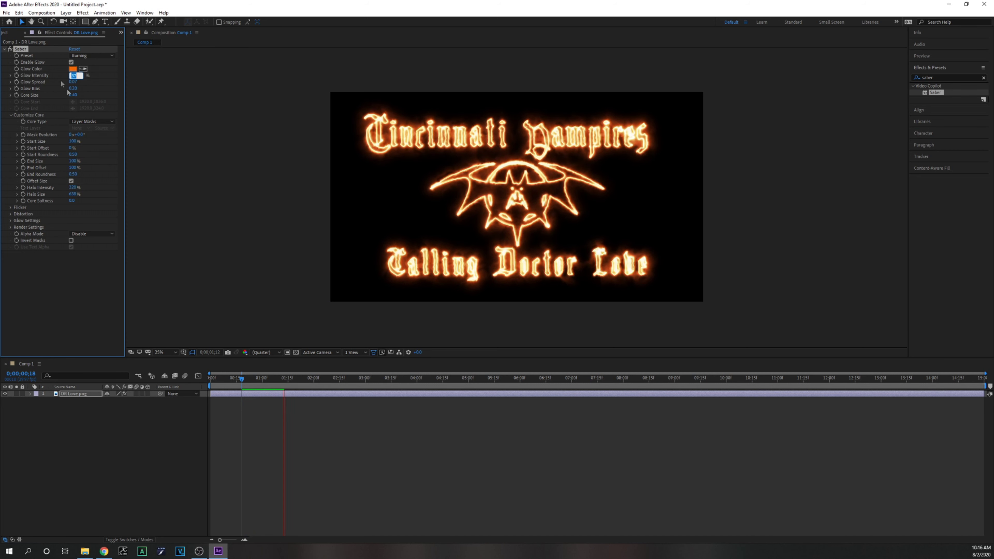
{"action": "type", "text": "40"}
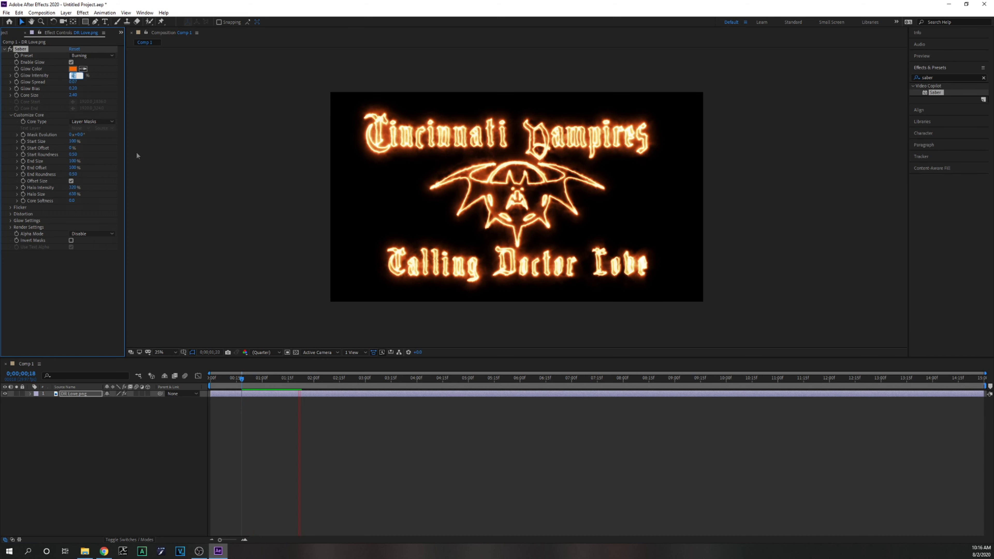
{"action": "type", "text": "50"}
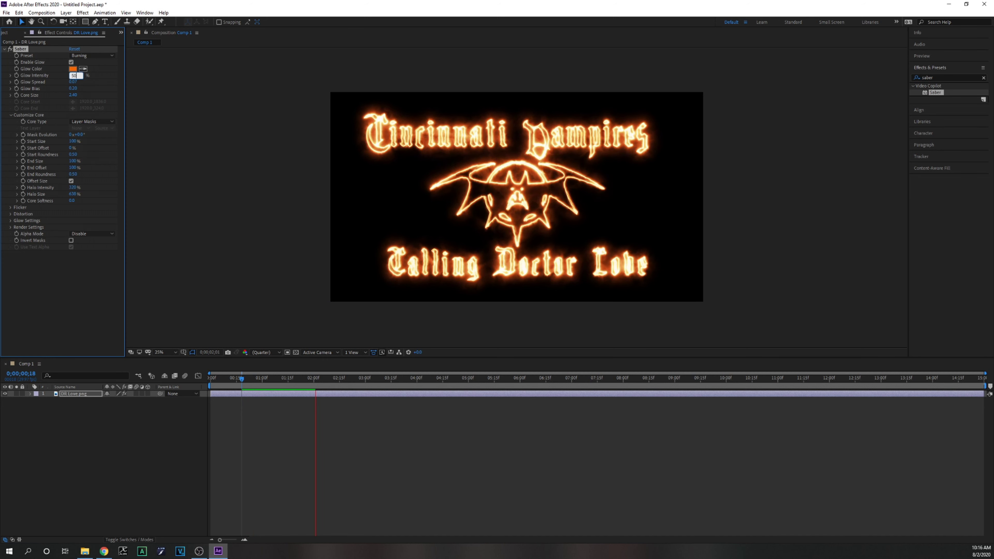
{"action": "key", "text": "Return"}
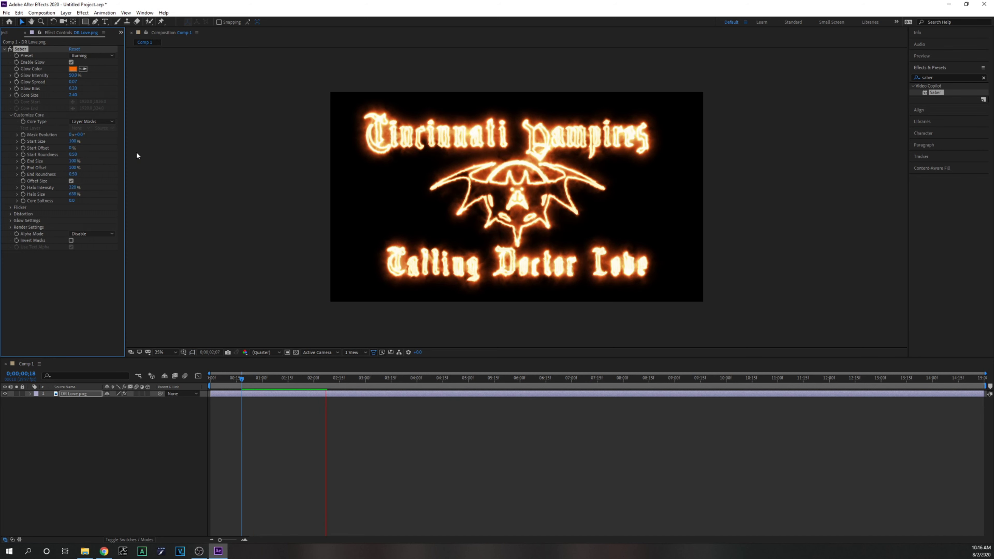
{"action": "left_click_drag", "start_coordinate": [71, 75], "coordinate": [101, 95]}
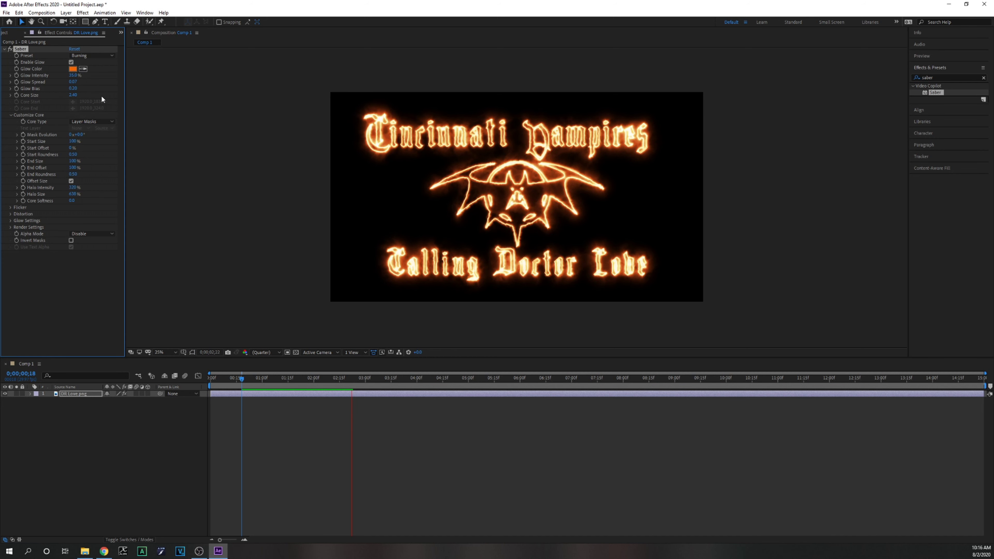
- Set Saber's glow spread to 0.75 and stop the preview
{"action": "left_click", "coordinate": [74, 82]}
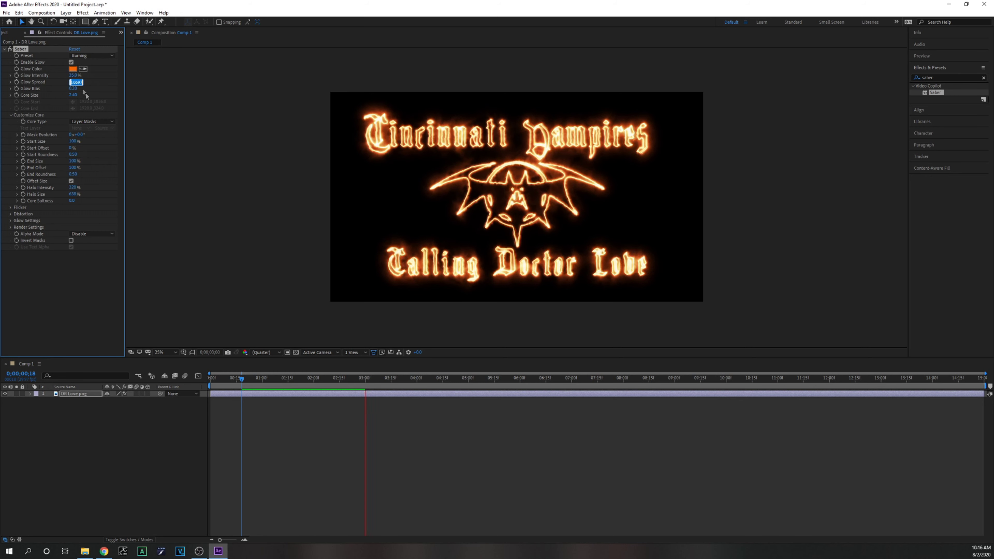
{"action": "type", "text": "75"}
{"action": "key", "text": "Return"}
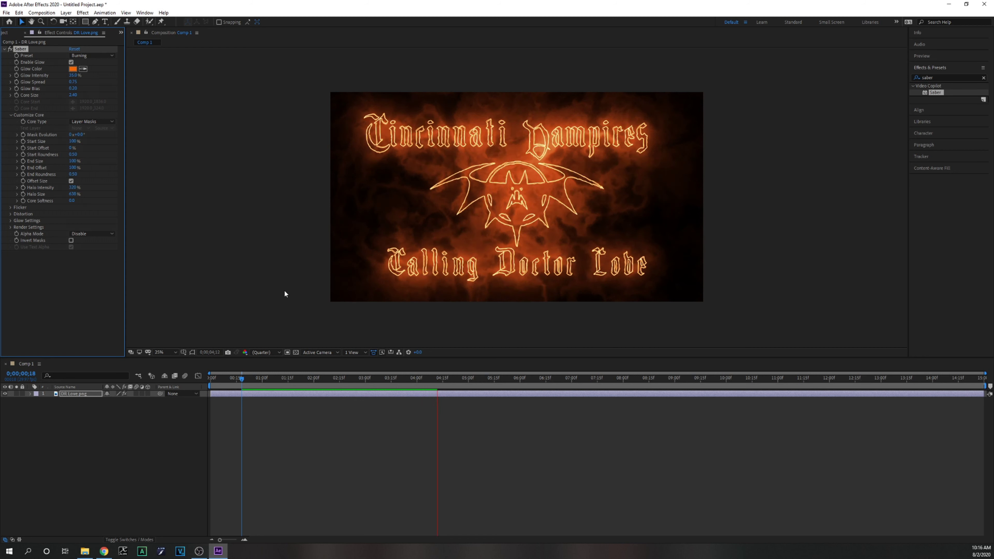
{"action": "key", "text": "space"}
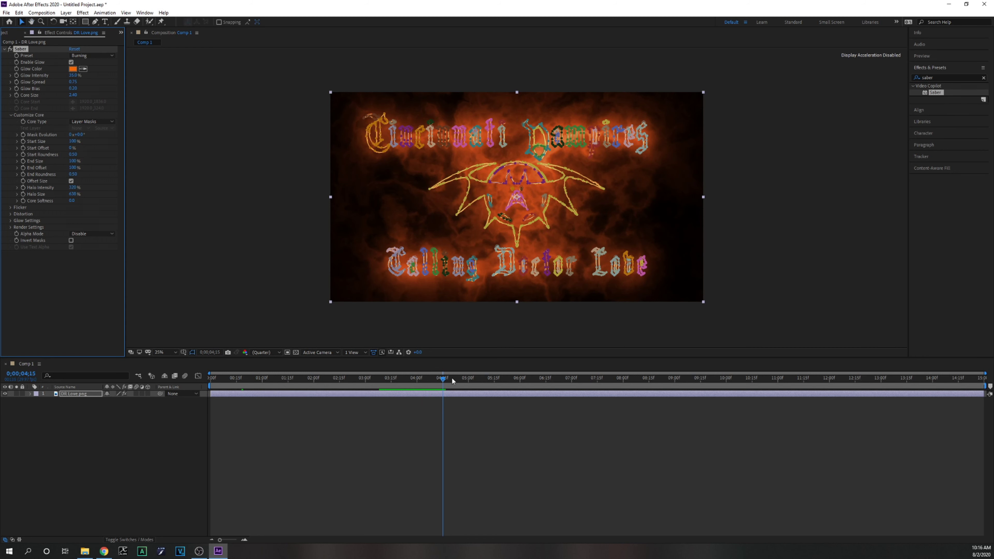
- Enable keyframing for Saber's Start Offset at the first frame and set it to 100%
{"action": "left_click_drag", "start_coordinate": [428, 378], "coordinate": [187, 380]}
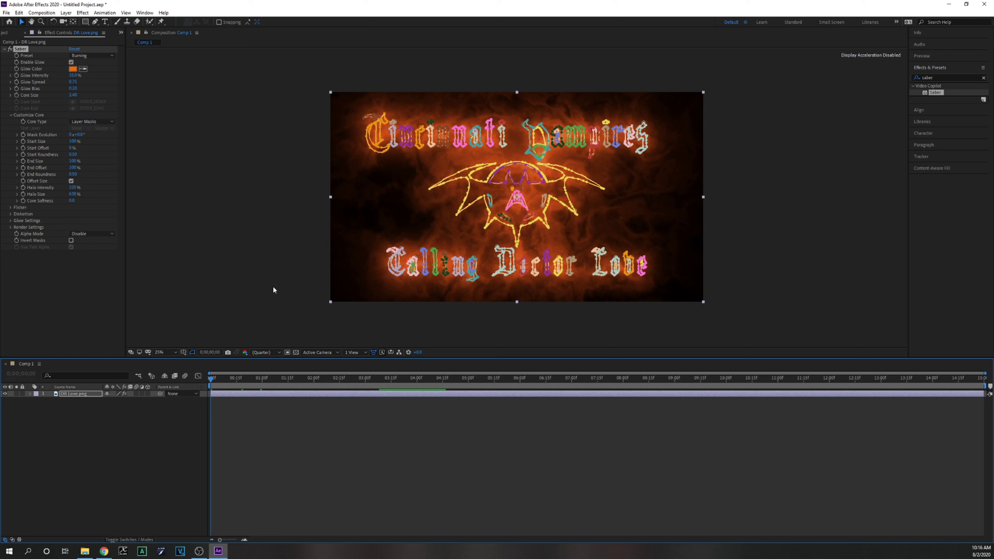
{"action": "left_click", "coordinate": [23, 148]}
{"action": "left_click", "coordinate": [70, 148]}
{"action": "type", "text": "100"}
{"action": "key", "text": "Return"}
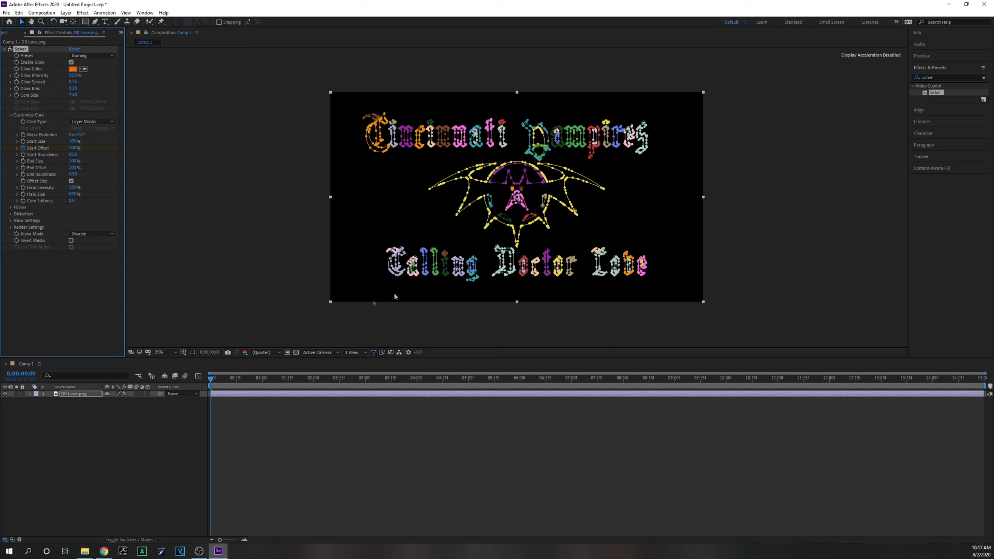
- Set a Start Offset keyframe of 0% at 0;00;07;22, and scrub back through the timeline to check the reveal
{"action": "left_click_drag", "start_coordinate": [212, 382], "coordinate": [611, 389]}
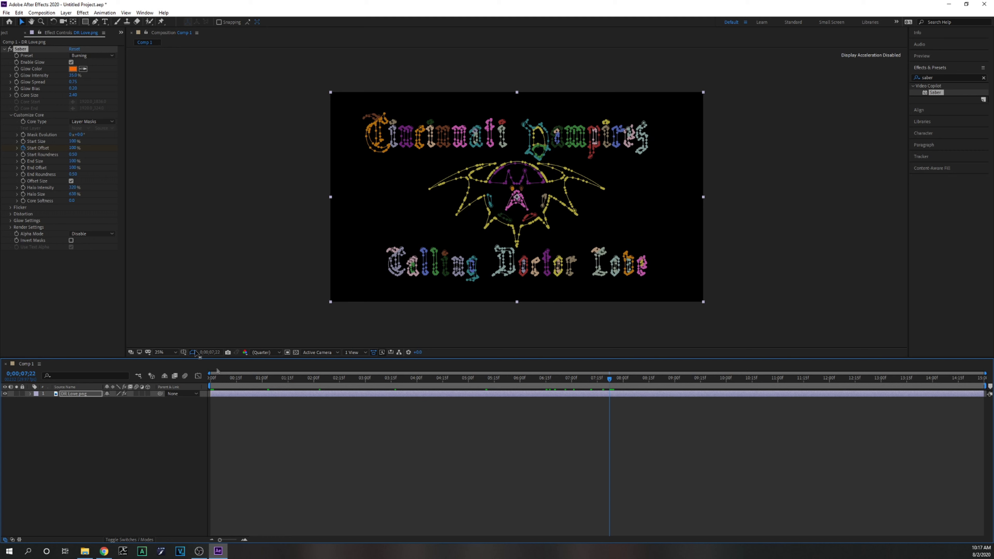
{"action": "left_click", "coordinate": [73, 148]}
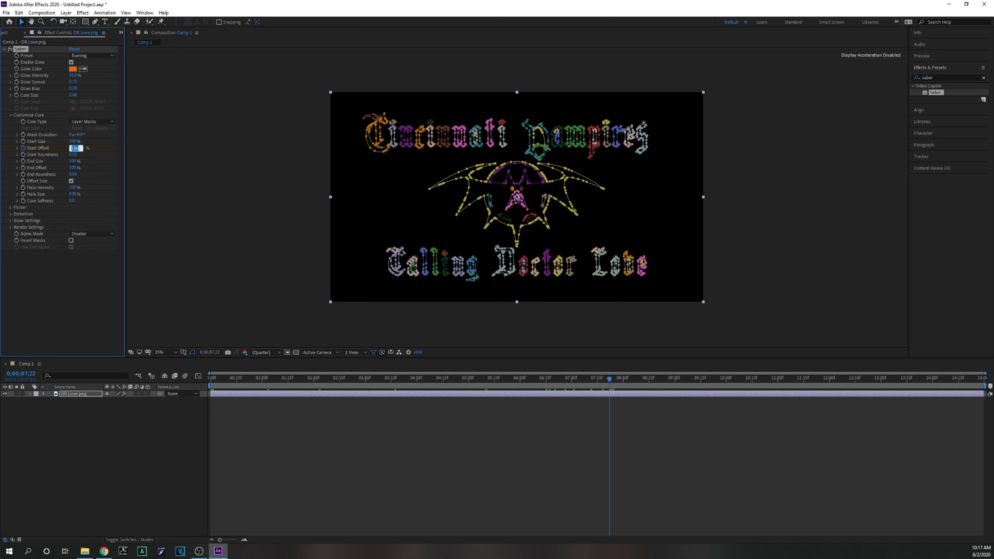
{"action": "type", "text": "0"}
{"action": "key", "text": "Return"}
{"action": "left_click_drag", "start_coordinate": [610, 382], "coordinate": [429, 382]}
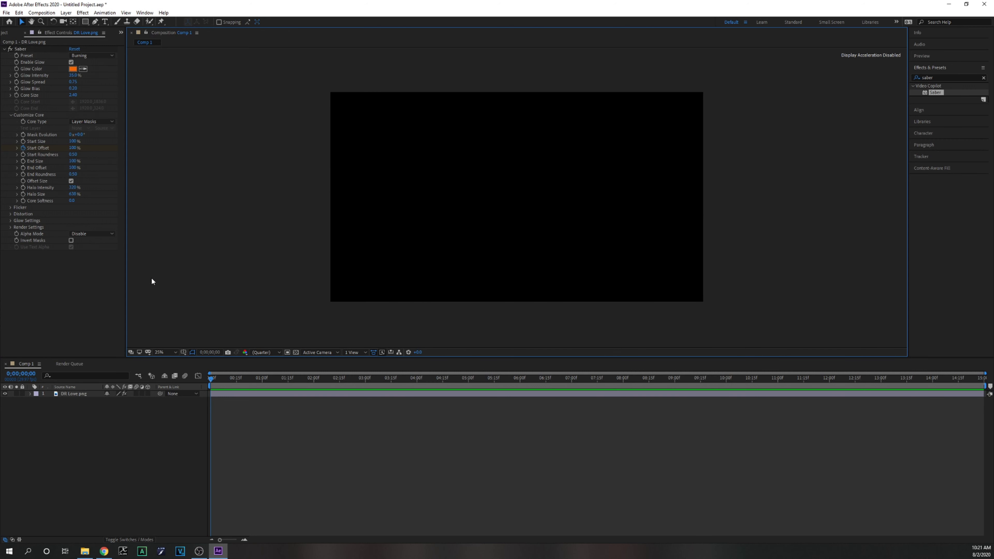